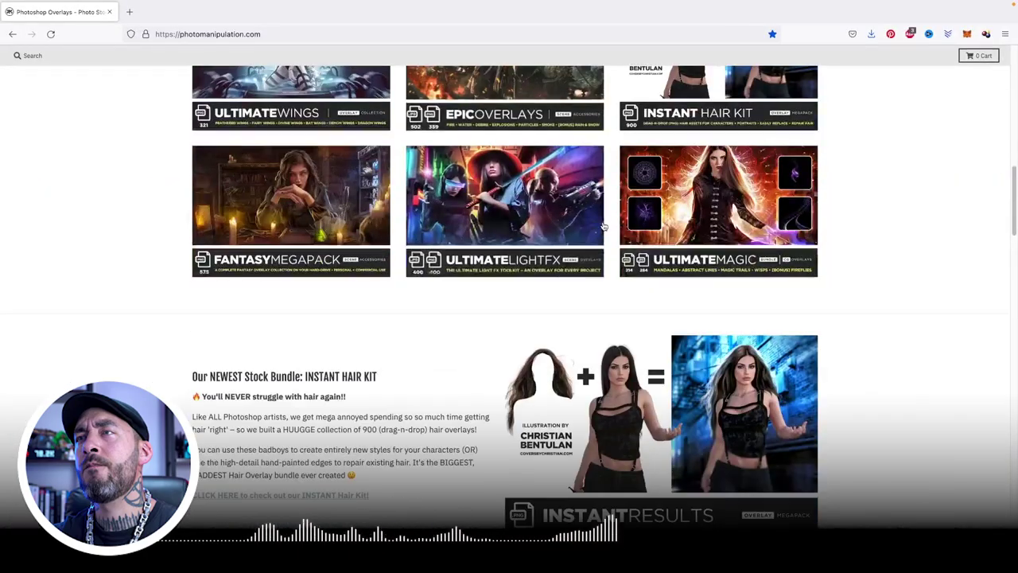
Step: Scroll the photomanipulation.com homepage down to the Instant Hair Kit overlay megapack bundle
scroll(912, 282, "down", 1)
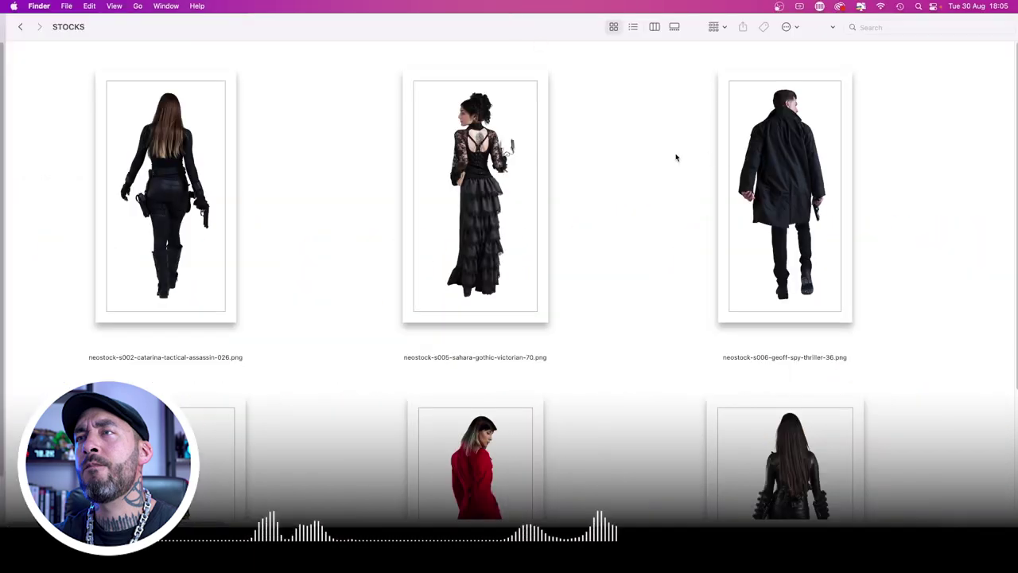
scroll(675, 157, "down", 3)
Step: Select the red-coat neostock-s020-natalia-a-mystery-thriller-182.png thumbnail in the STOCKS folder
left_click(743, 298)
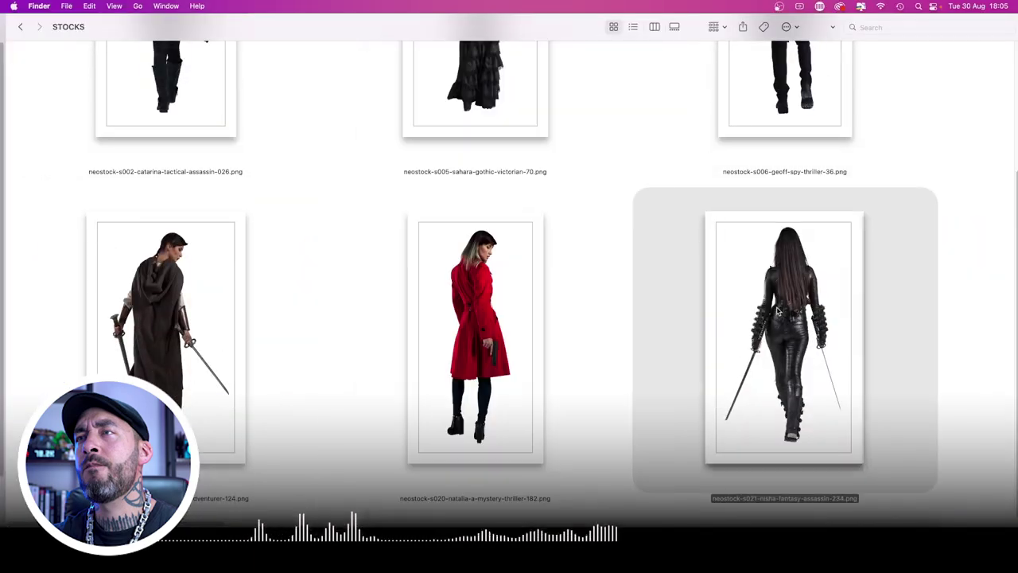
scroll(982, 193, "up", 5)
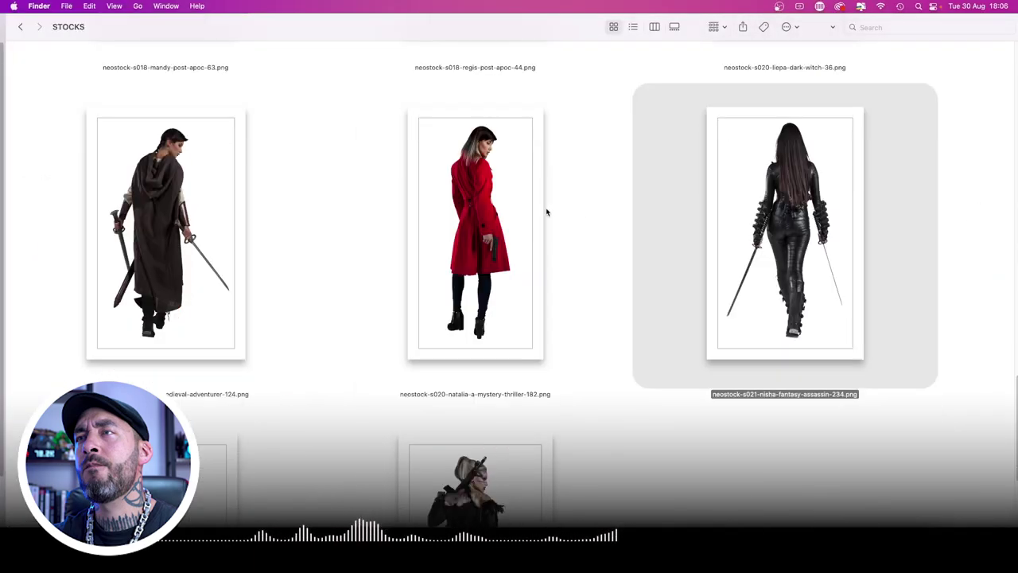
left_click(547, 213)
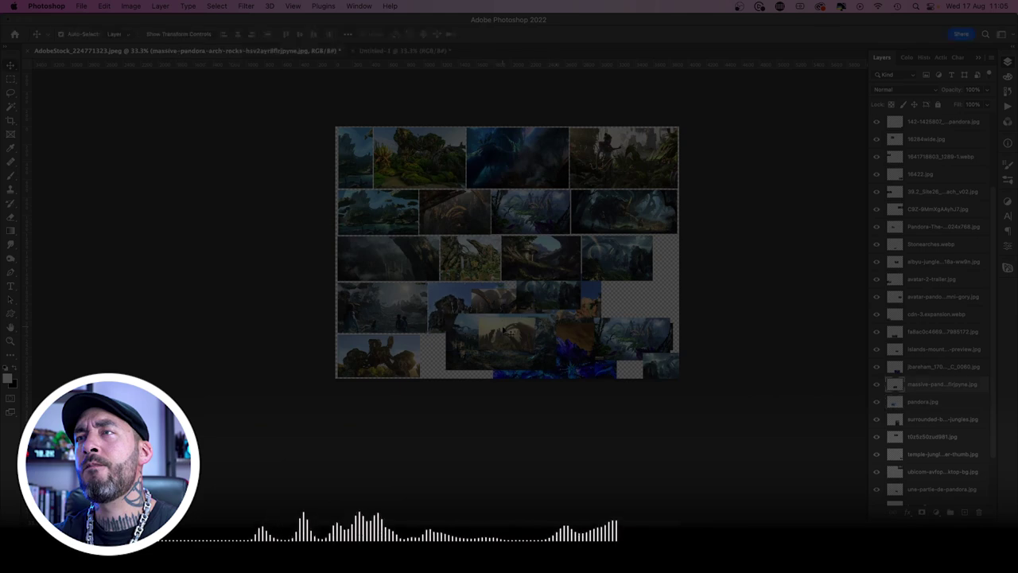
Step: Move and resize reference photos into the collage's lower-right and bottom-row gaps, then save as PSD
left_click_drag(480, 344, 589, 393)
key("ctrl+t")
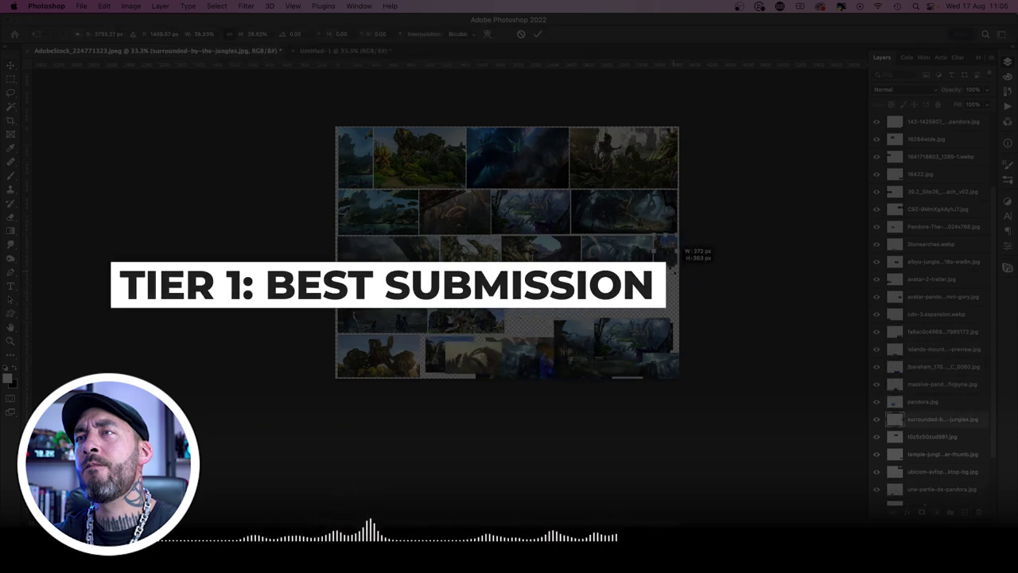
left_click_drag(636, 335, 660, 290)
key("Return")
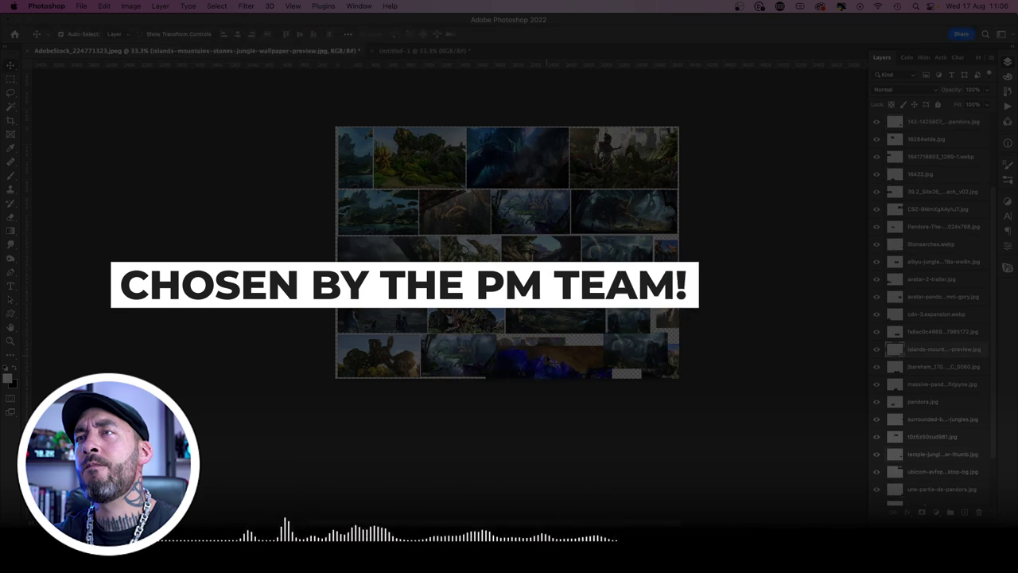
left_click_drag(537, 354, 551, 358)
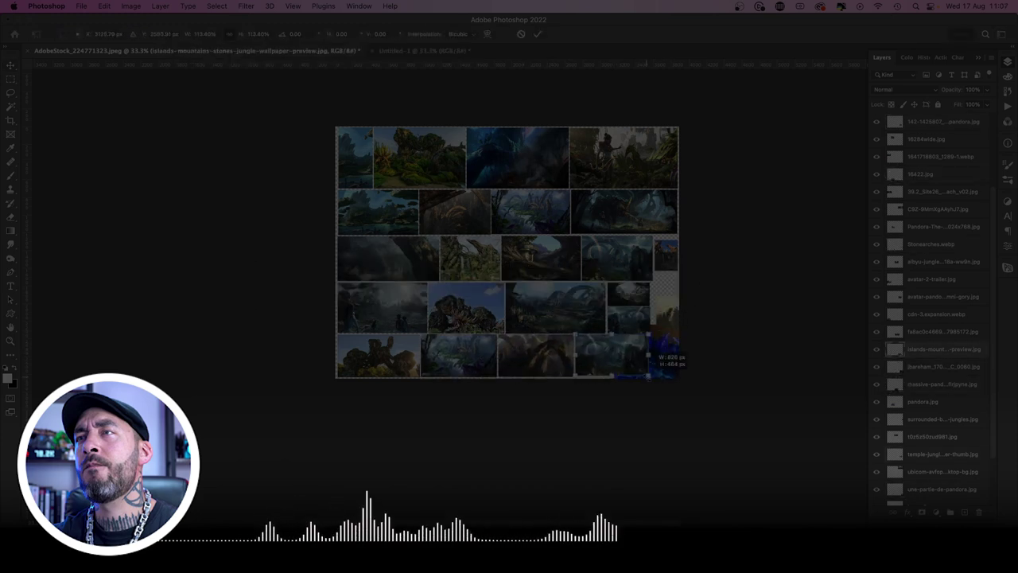
key("Return")
left_click(674, 326)
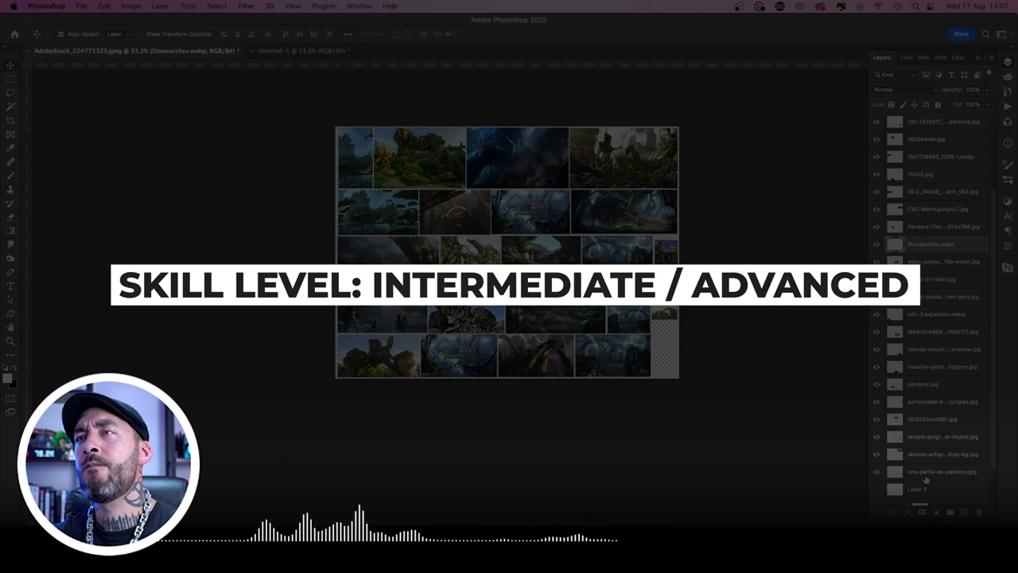
key("super+shift+s")
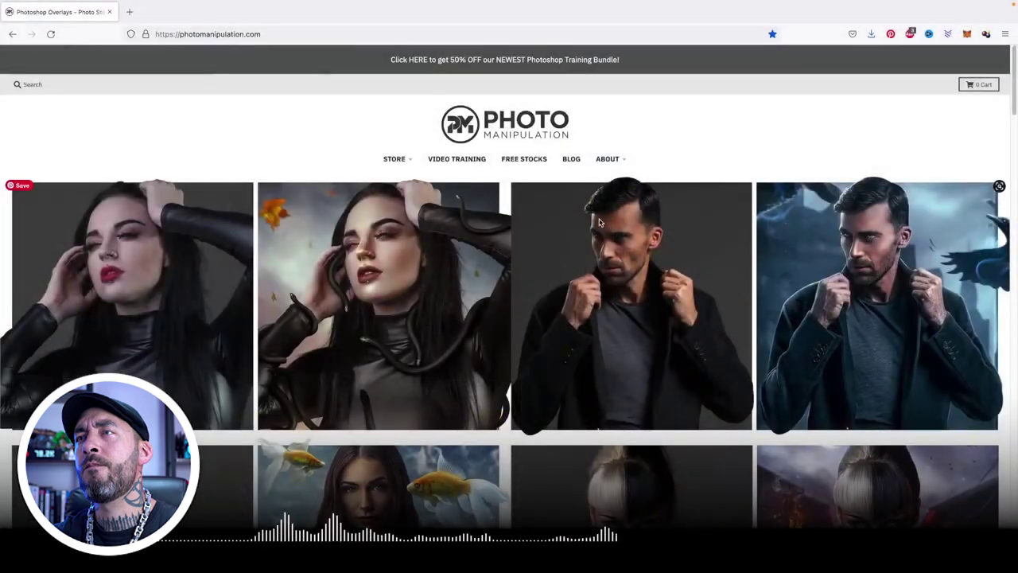
Step: Scroll the homepage past Essential Overlays to the Stocks Created for You categories
scroll(603, 226, "down", 10)
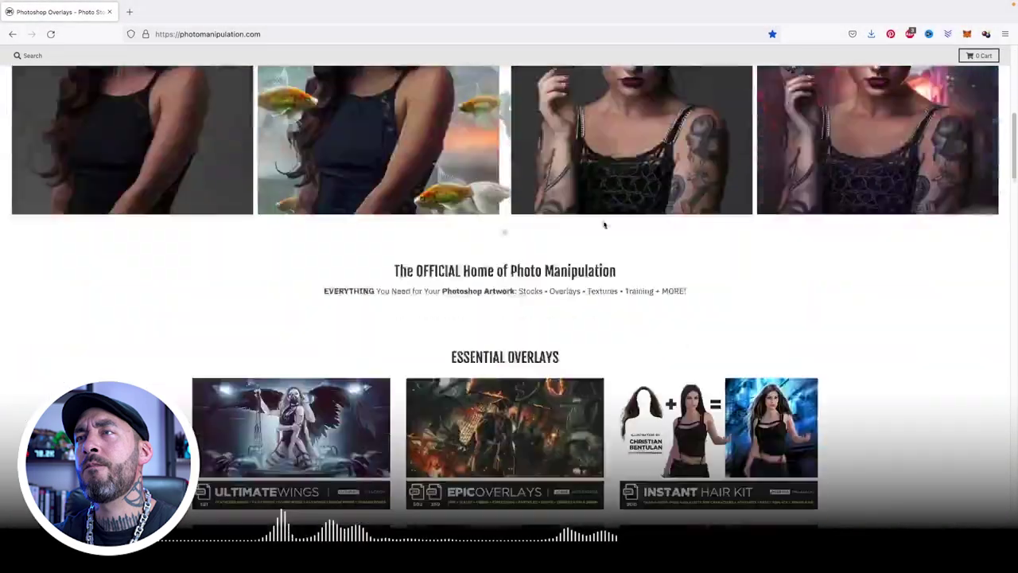
scroll(604, 226, "down", 8)
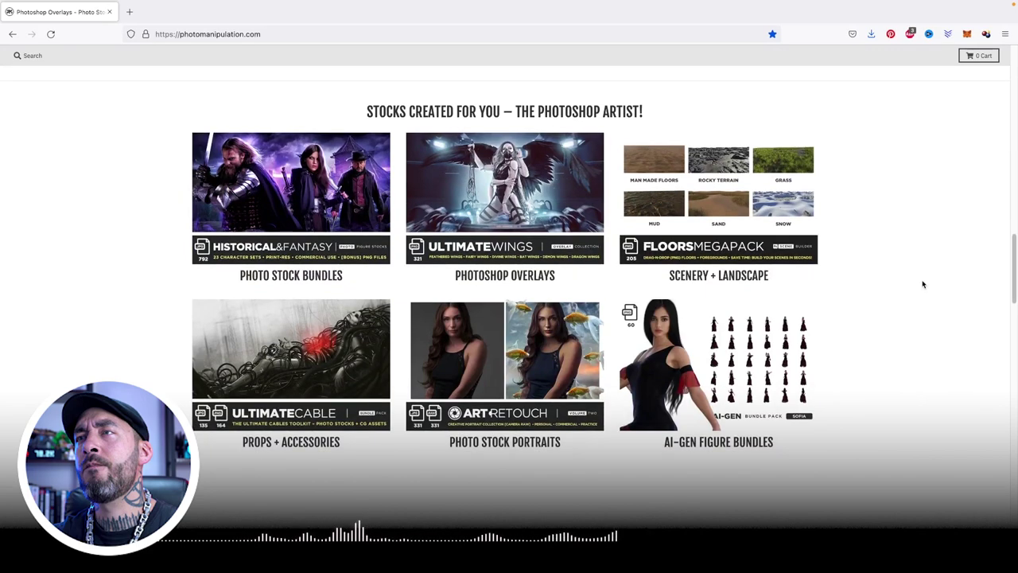
scroll(923, 284, "up", 10)
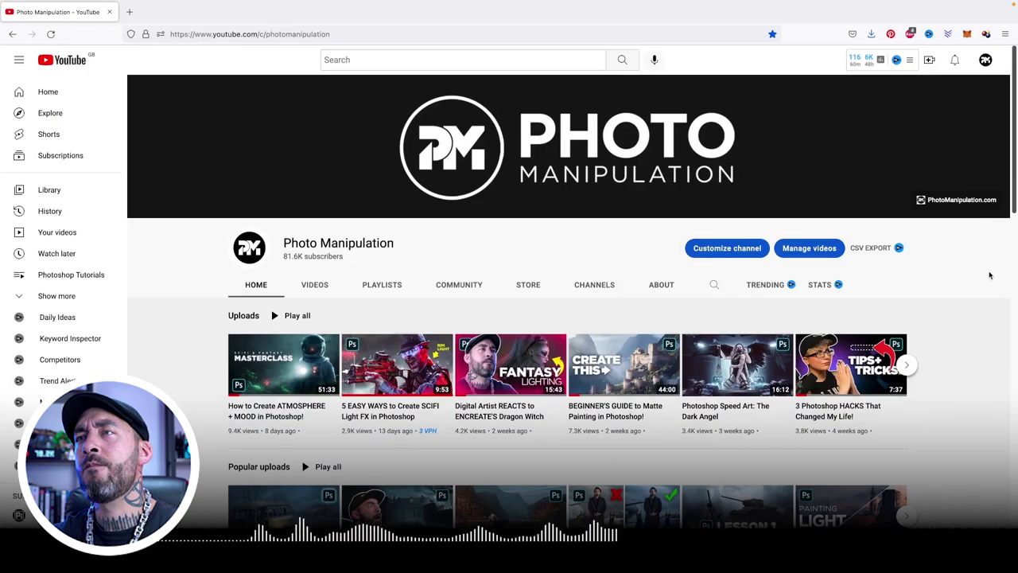
scroll(990, 275, "down", 2)
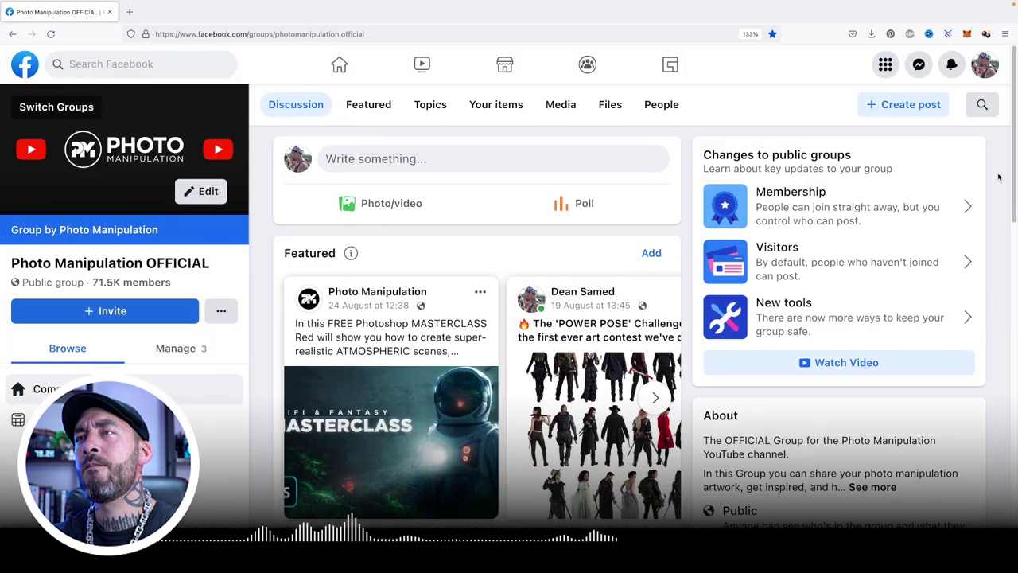
Step: Scroll the Photo Manipulation OFFICIAL Discussion feed down to the #POWERPOSECHALLENGE entries
scroll(996, 177, "down", 10)
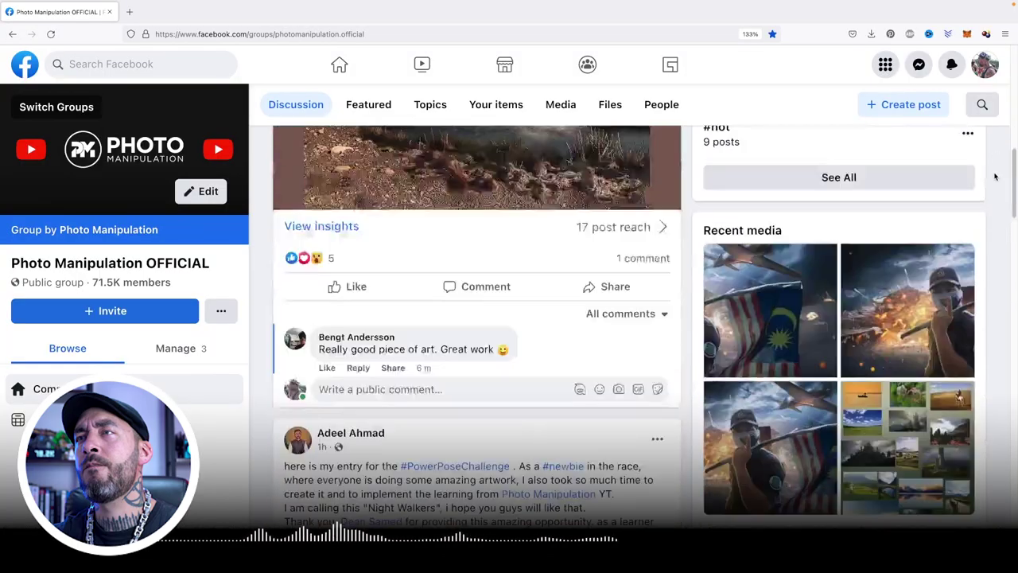
scroll(995, 177, "down", 10)
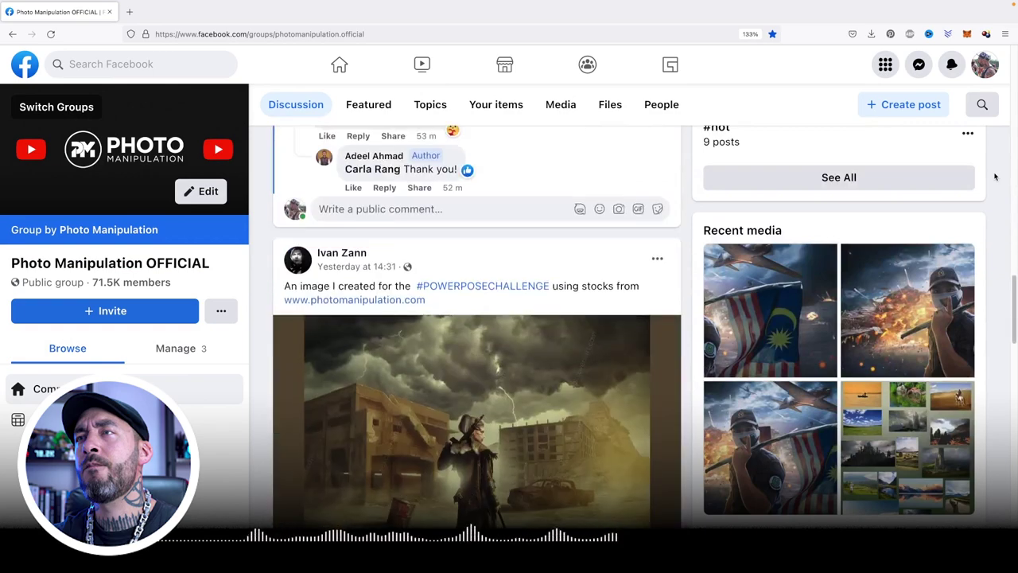
scroll(994, 176, "down", 10)
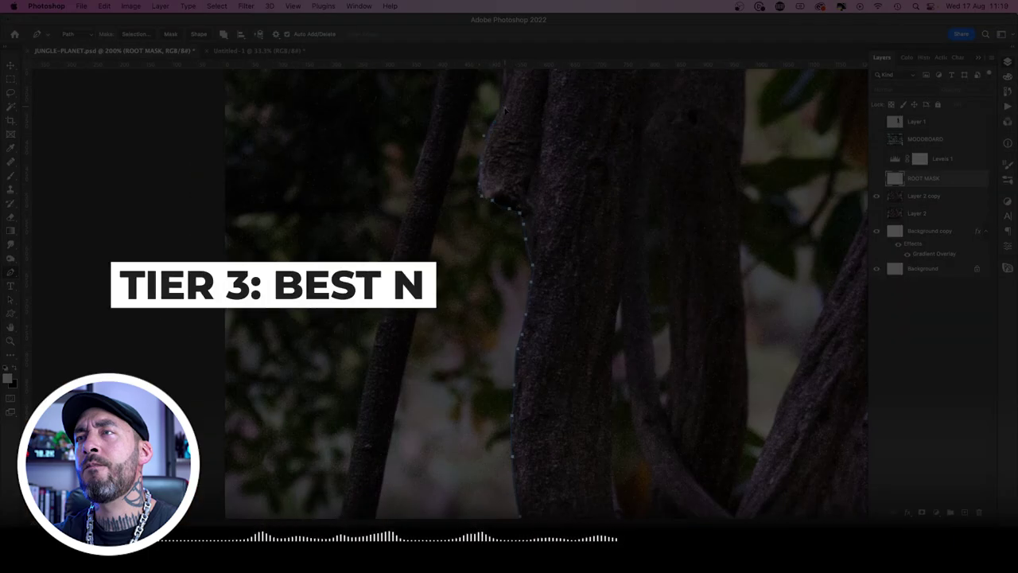
Step: Pan the canvas to bring the lower part of the jungle root into view for tracing
left_click_drag(504, 111, 507, 243)
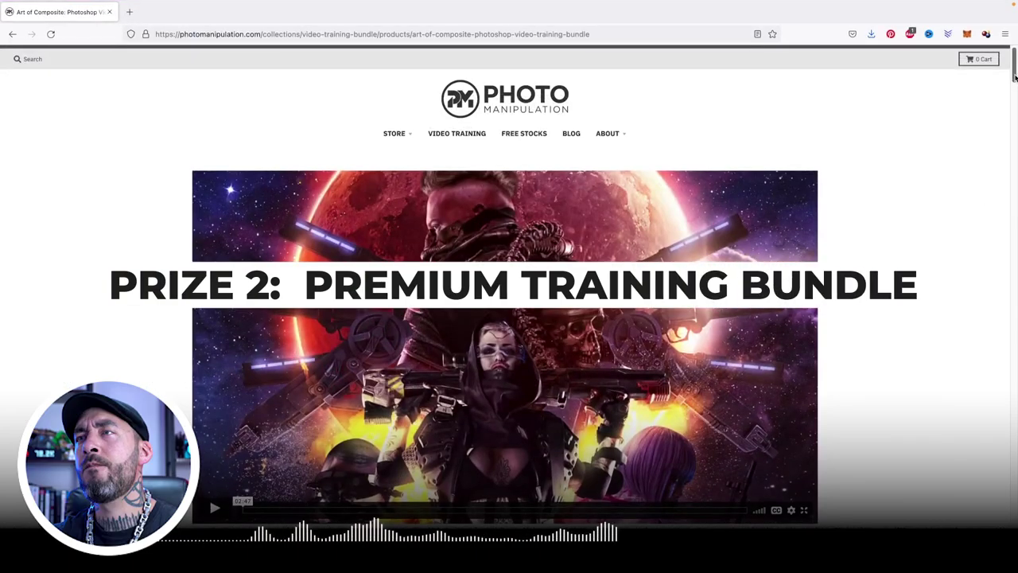
Step: Scroll the Art of Composite bundle page down toward the bundle boxes
left_click_drag(1014, 75, 1014, 104)
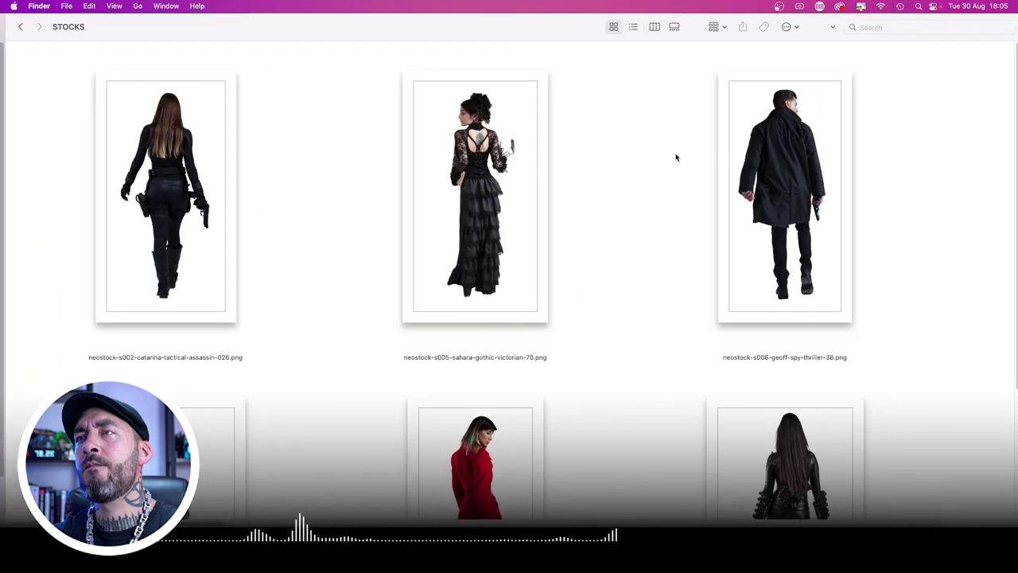
Step: Quick Look the red-coat figure, then preview the fantasy assassin figure full size
scroll(676, 157, "down", 3)
left_click(517, 263)
key("space")
key("space")
left_click(746, 305)
key("space")
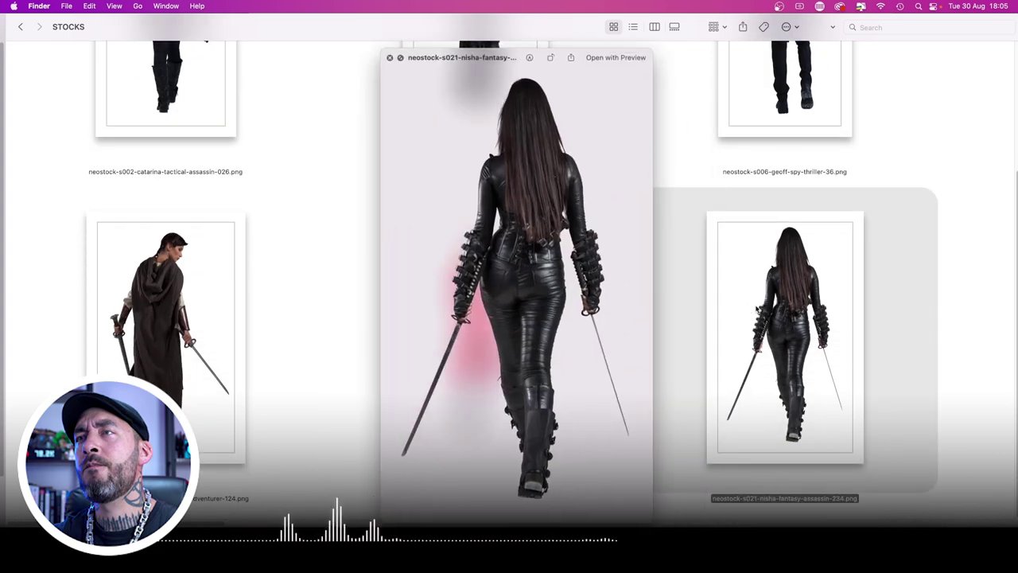
key("space")
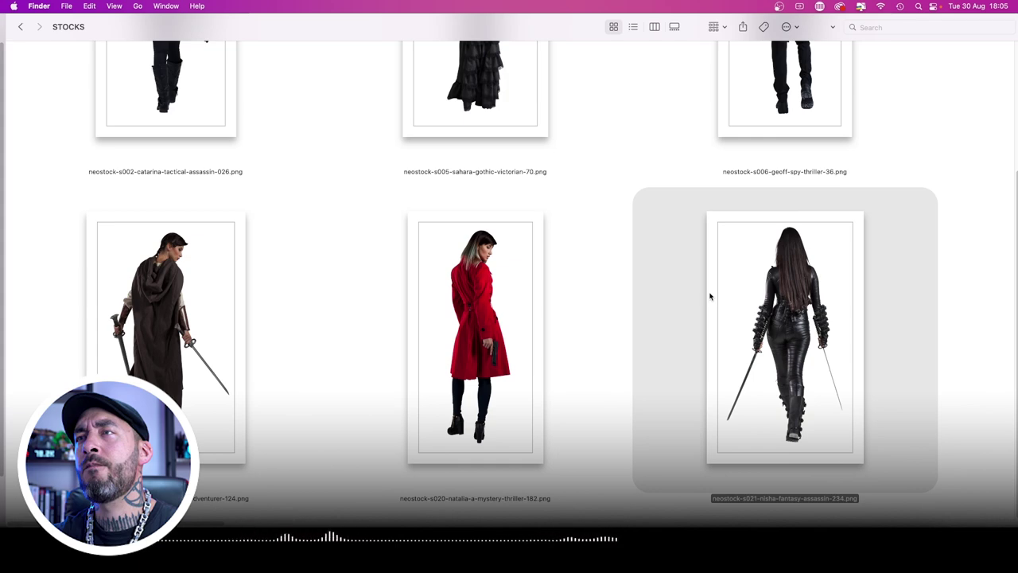
Step: Scroll the STOCKS icon grid and select the red-coat mystery thriller figure
scroll(710, 296, "up", 5)
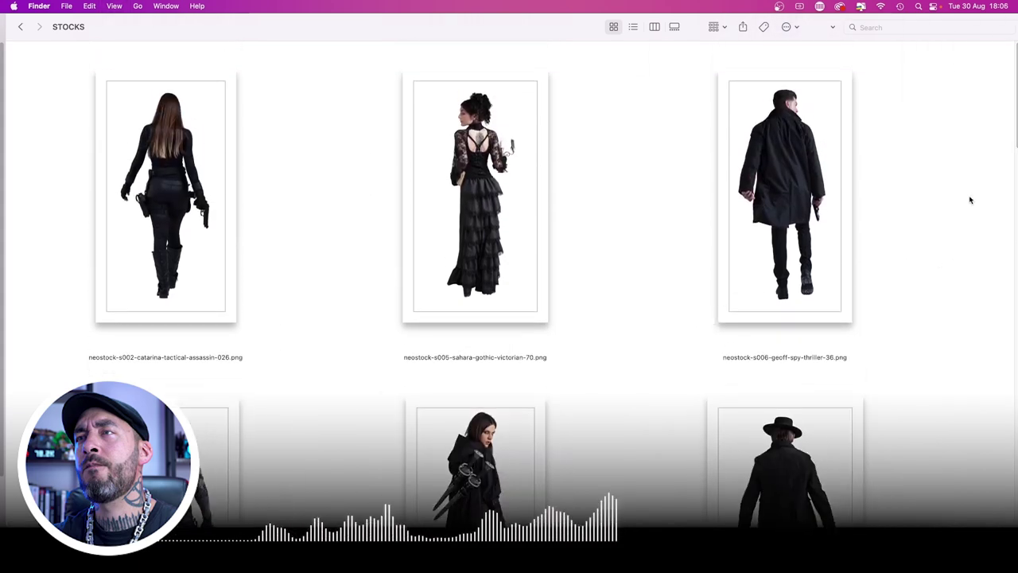
scroll(980, 207, "down", 15)
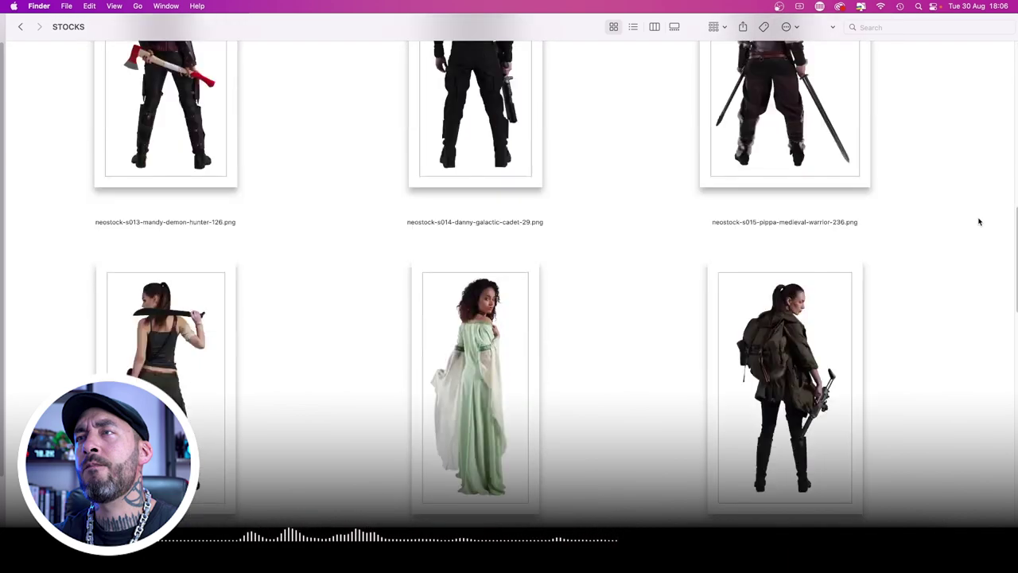
scroll(980, 222, "down", 10)
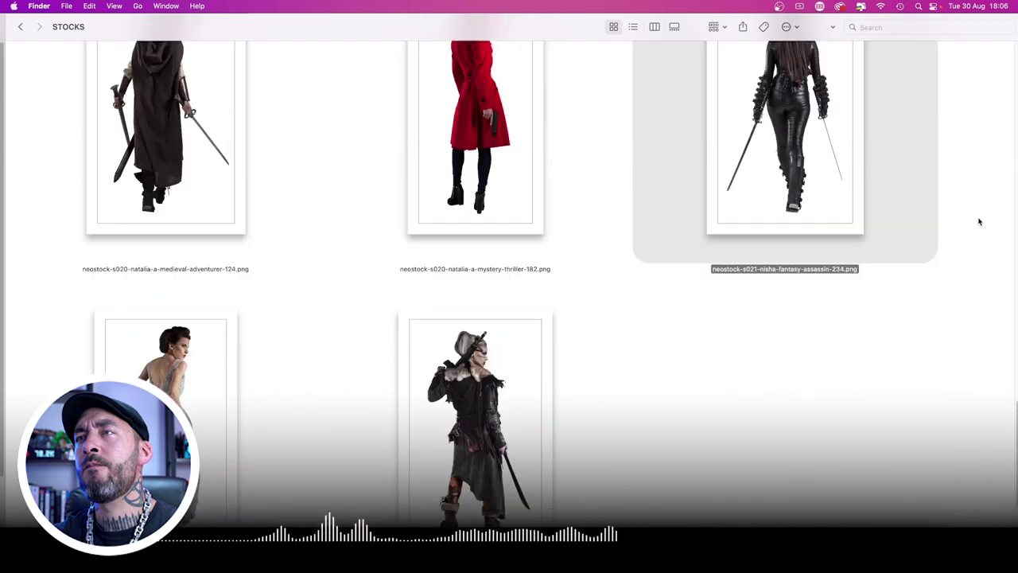
left_click(559, 213)
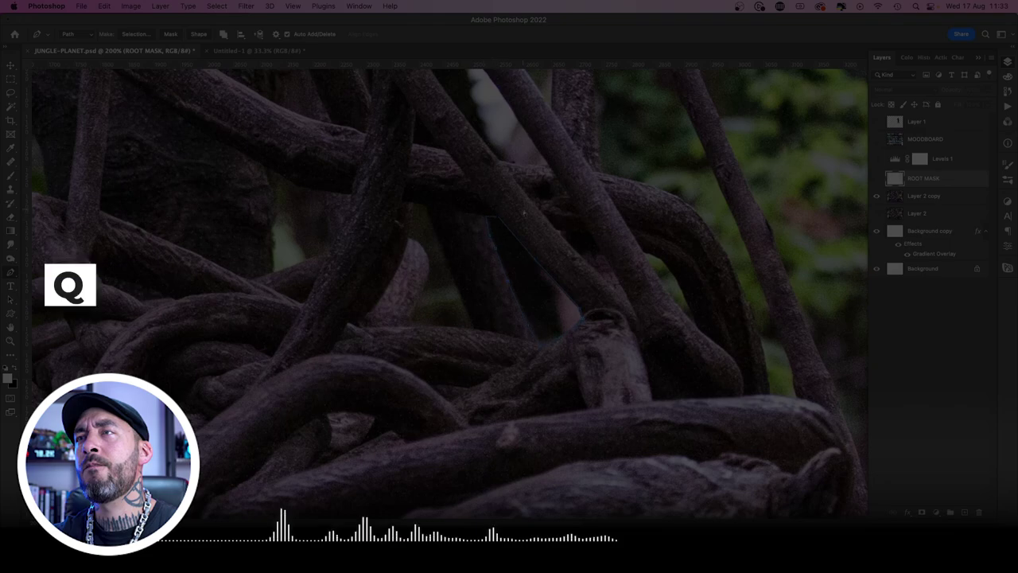
Step: Turn the traced root path into a selection and zoom to 200% on the roots
scroll(558, 222, "down", 3)
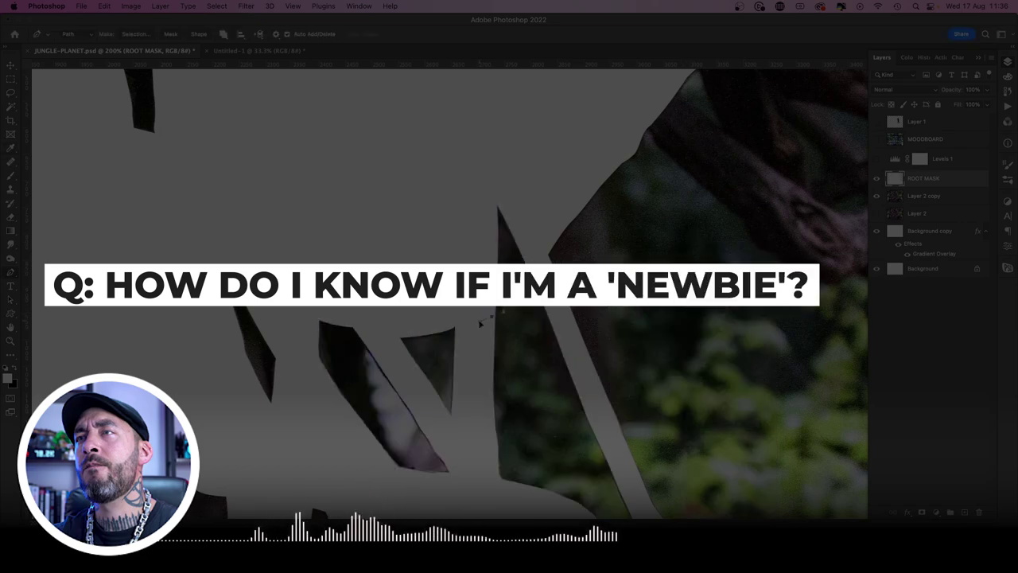
right_click(579, 186)
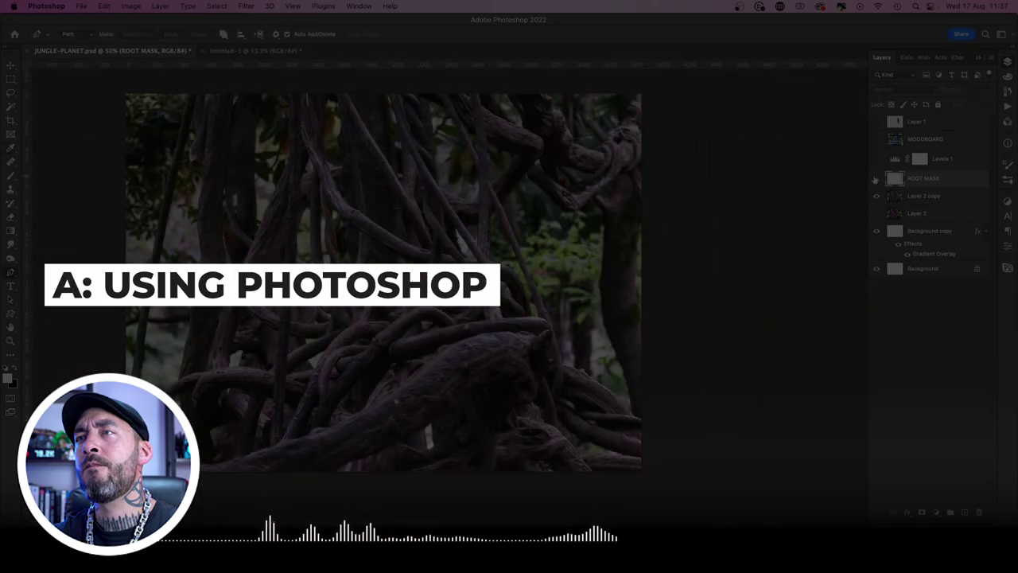
key("super+equal")
key("super+equal")
key("super+equal")
key("super+equal")
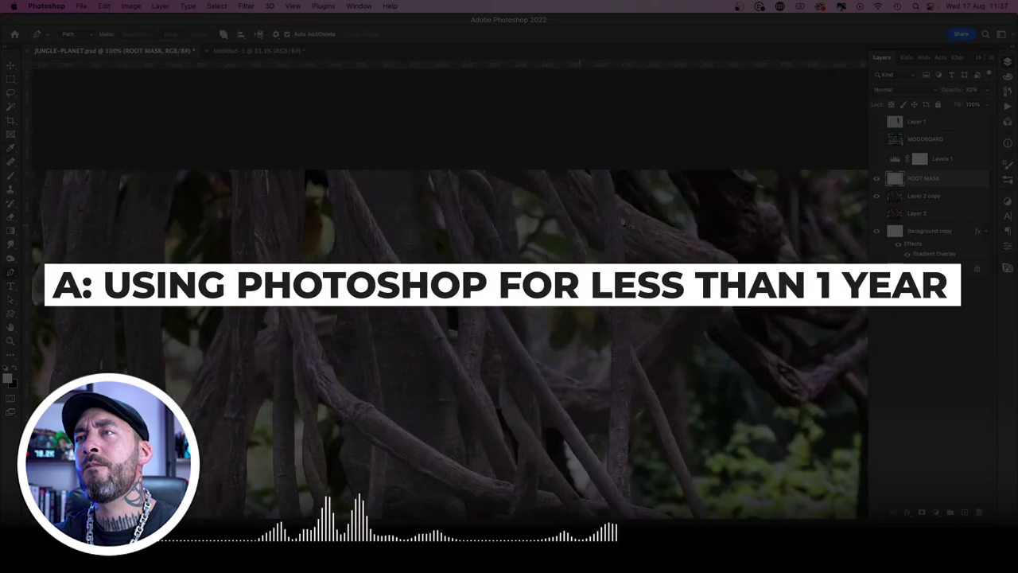
scroll(449, 295, "right", 3)
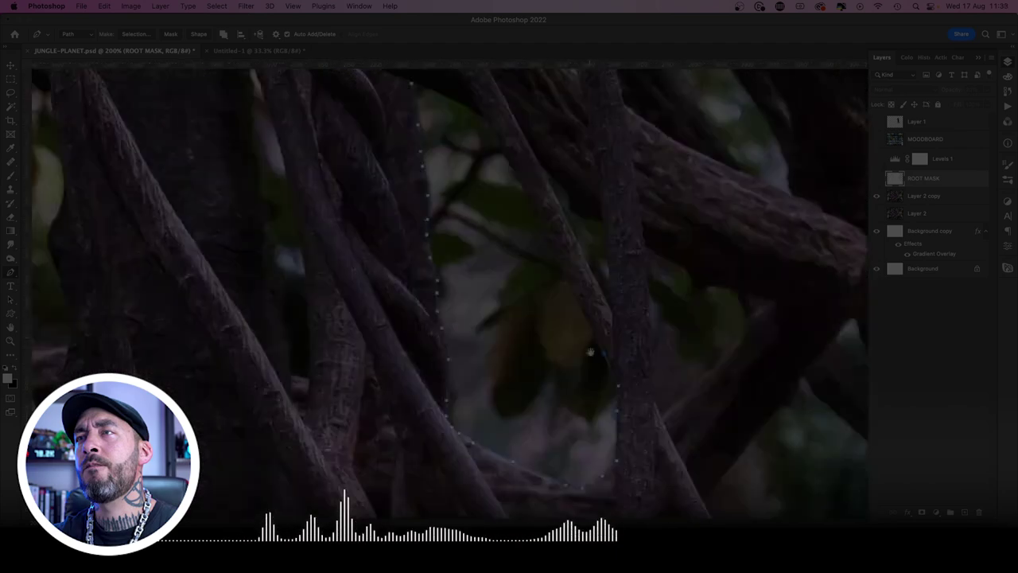
scroll(591, 352, "up", 1)
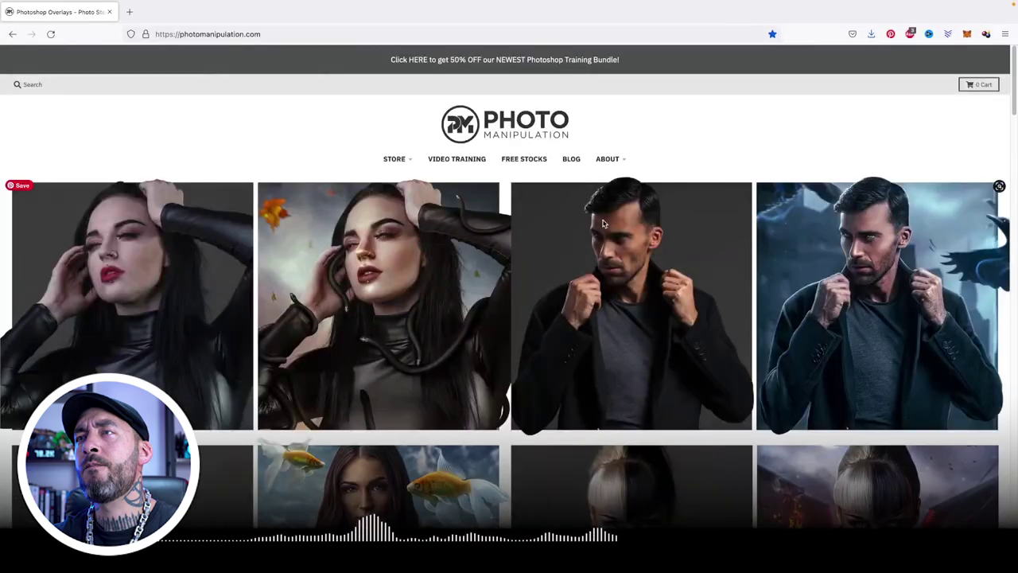
Step: View the finished purple jungle-planet composite with the white-haired warrior before the moon
scroll(602, 223, "down", 10)
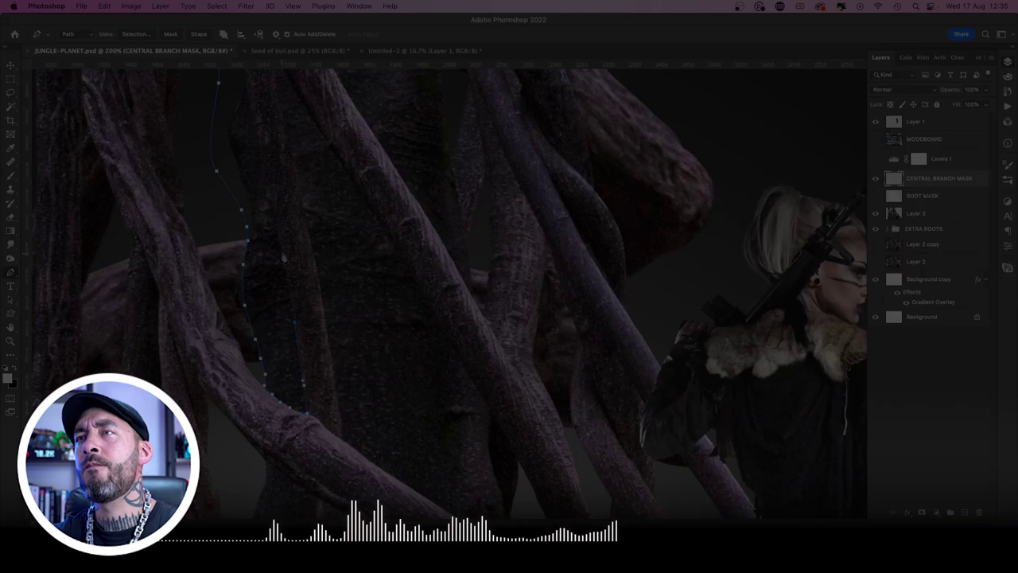
Step: Zoom out to the whole image, then zoom and pan in on the figure and central branch
scroll(449, 294, "up", 5)
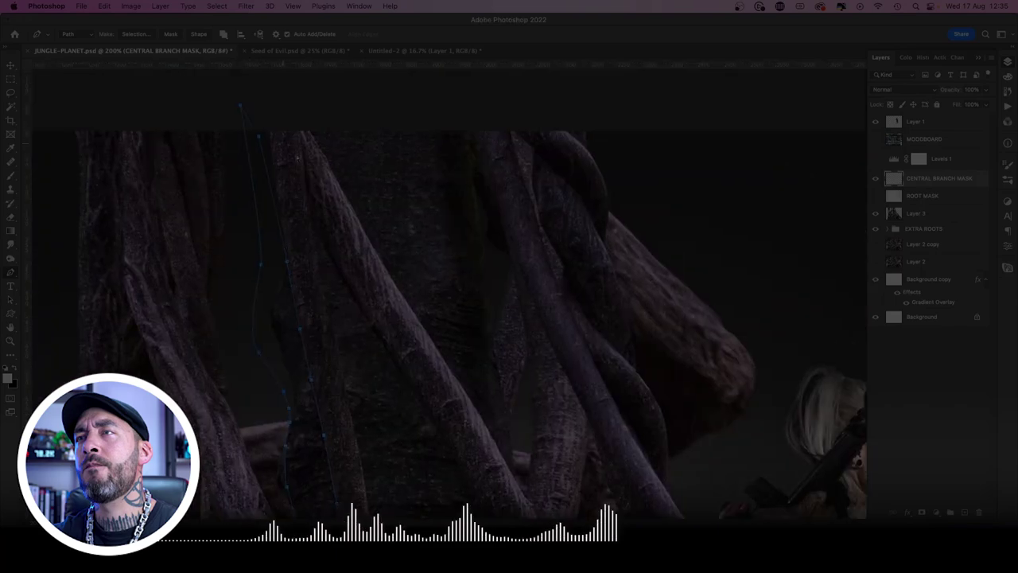
key("super+minus")
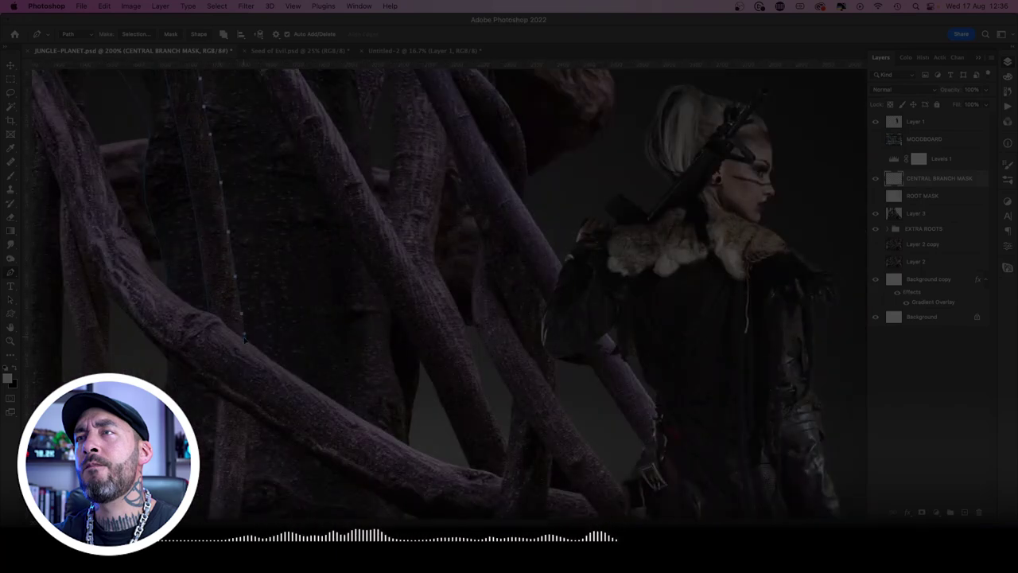
key("super+minus")
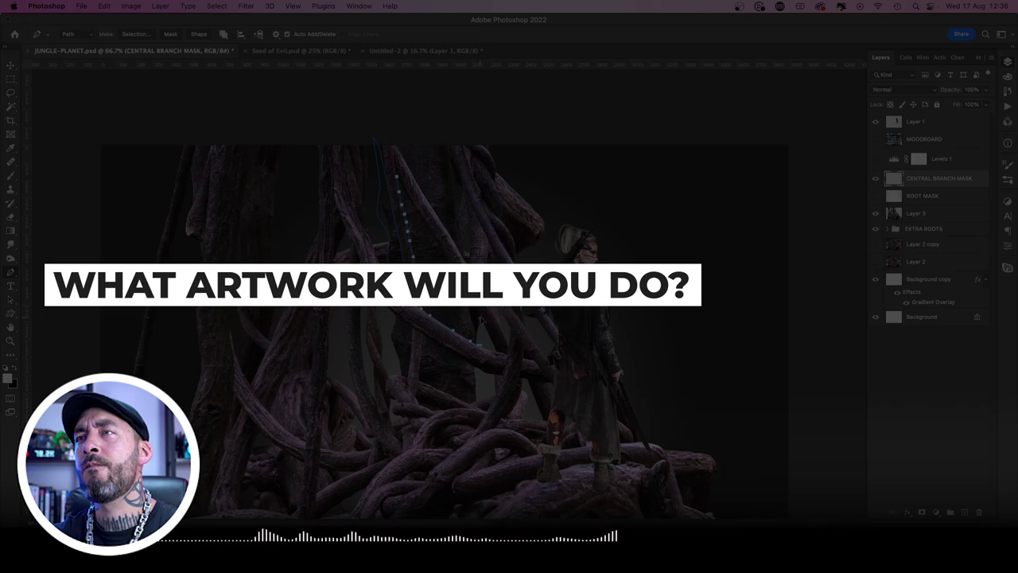
key("super+plus")
key("super+plus")
key("super+plus")
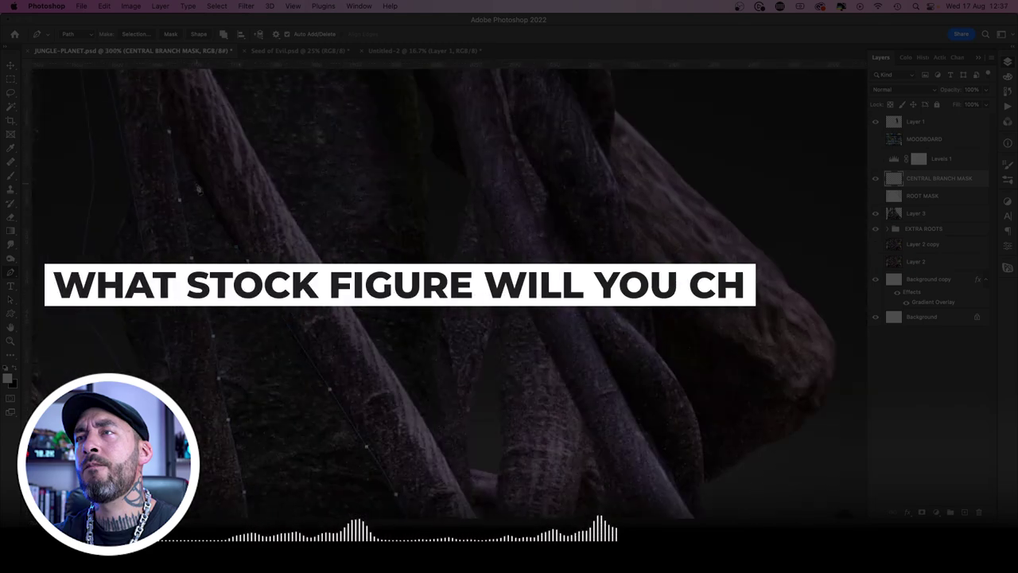
key("super+0")
key("super+plus")
key("super+plus")
key("super+plus")
key("super+plus")
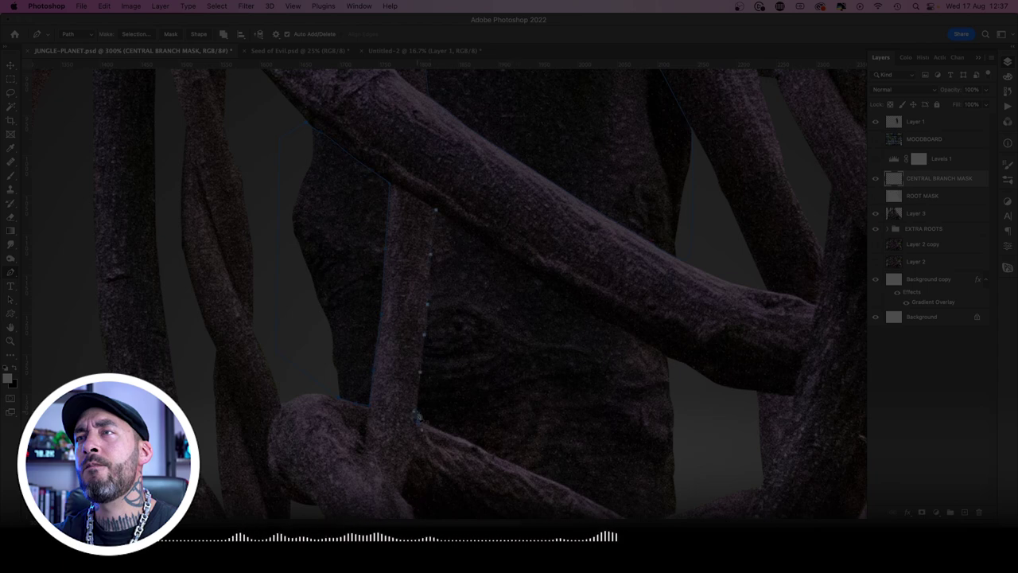
scroll(417, 418, "down", 5)
scroll(417, 418, "right", 3)
scroll(531, 360, "up", 3)
scroll(530, 360, "right", 5)
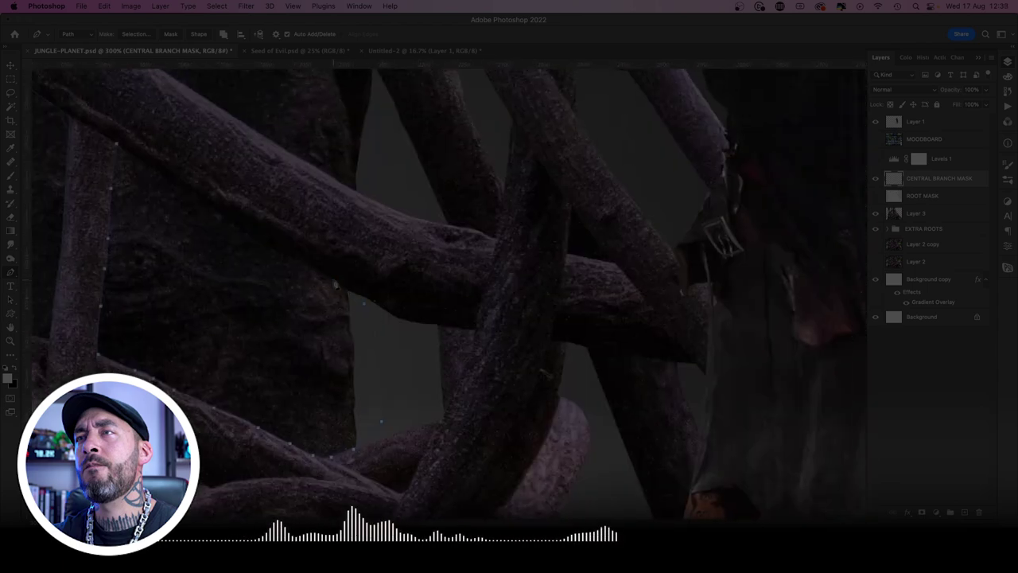